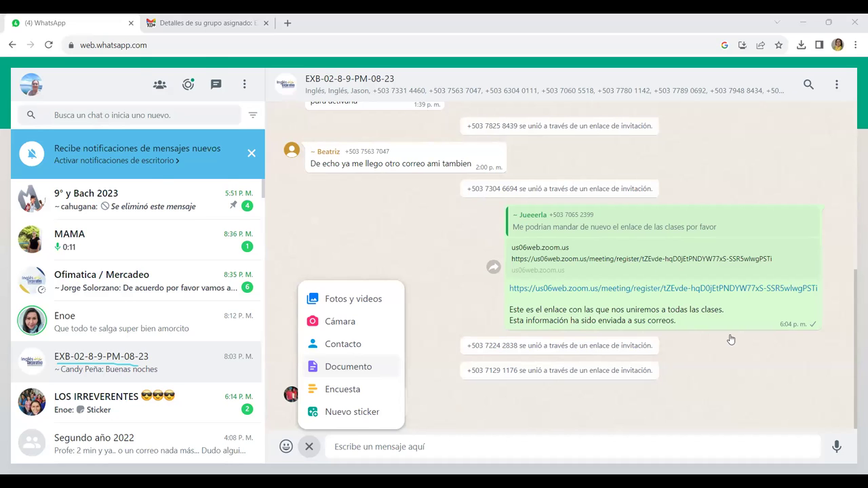
Switch to the Excel practice workbook and set the font size of the whole Ingreso de datos sheet to 16
{"action": "key", "text": "alt+Tab"}
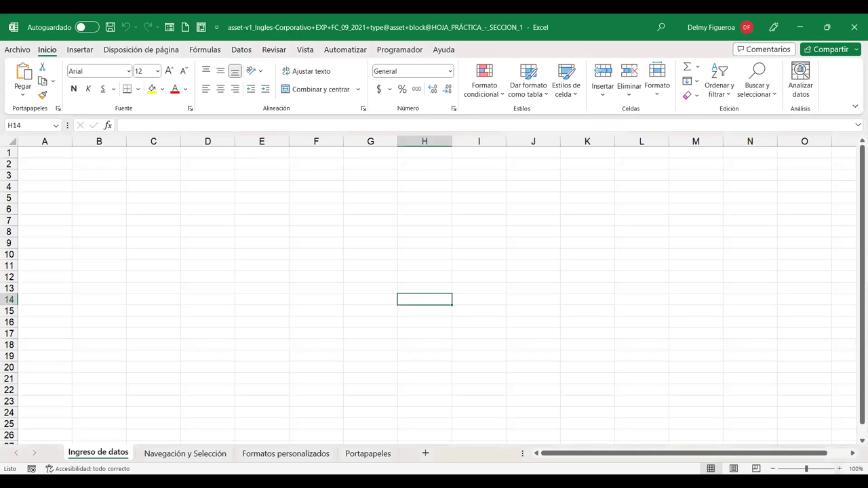
{"action": "scroll", "coordinate": [434, 292], "scroll_direction": "up", "scroll_amount": 2, "text": "ctrl"}
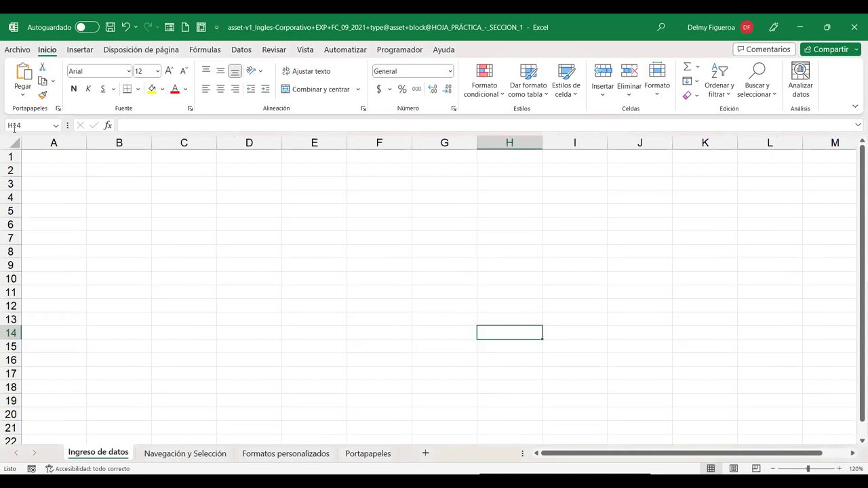
{"action": "left_click", "coordinate": [14, 143]}
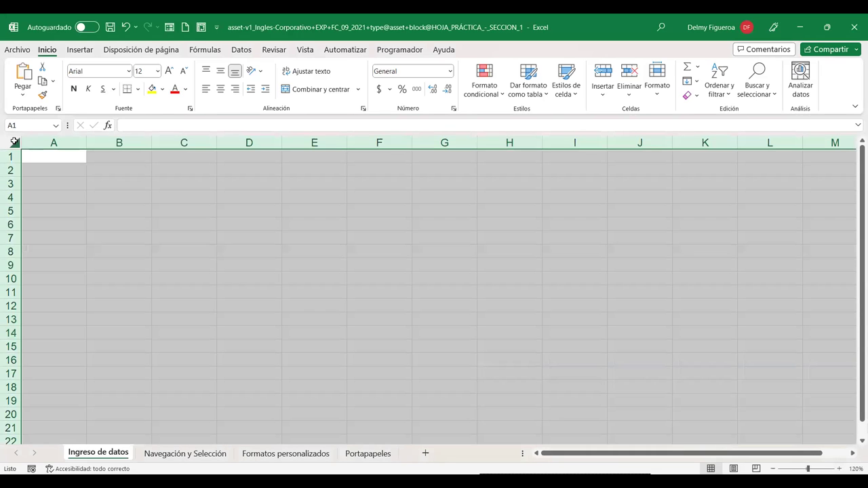
{"action": "left_click", "coordinate": [168, 72]}
{"action": "left_click", "coordinate": [169, 72]}
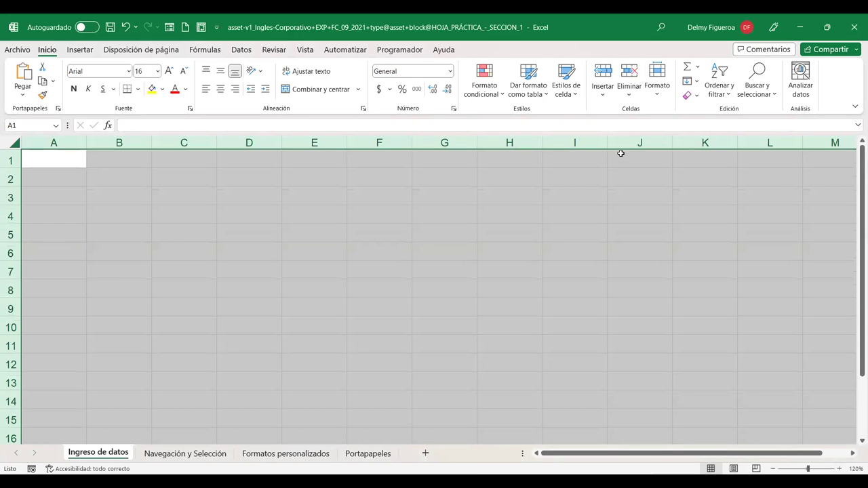
{"action": "key", "text": "ctrl+Home"}
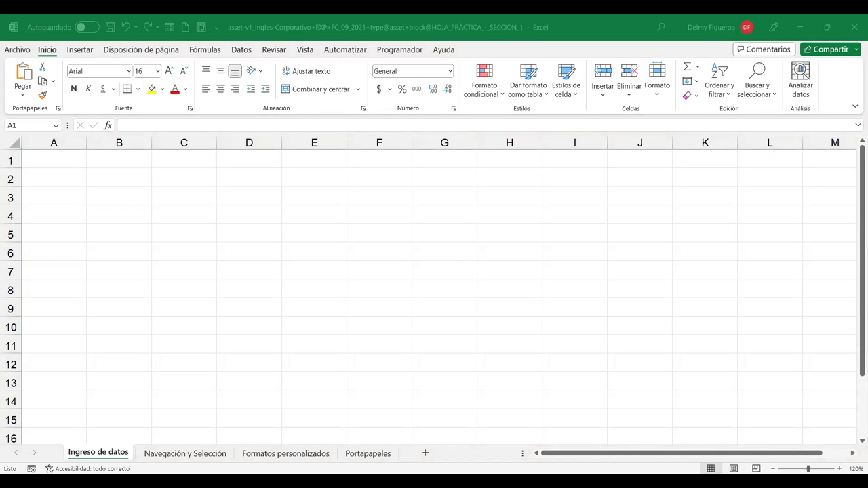
{"action": "key", "text": "alt+Tab"}
{"action": "key", "text": "alt+Tab"}
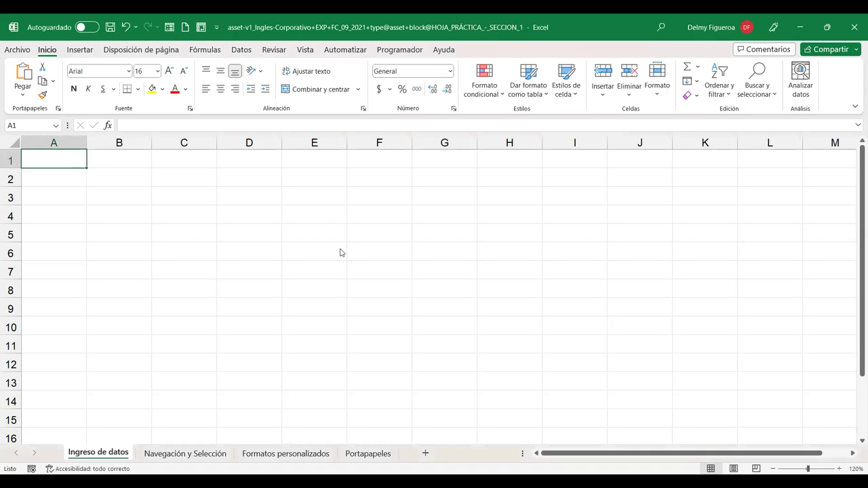
{"action": "key", "text": "alt+Tab"}
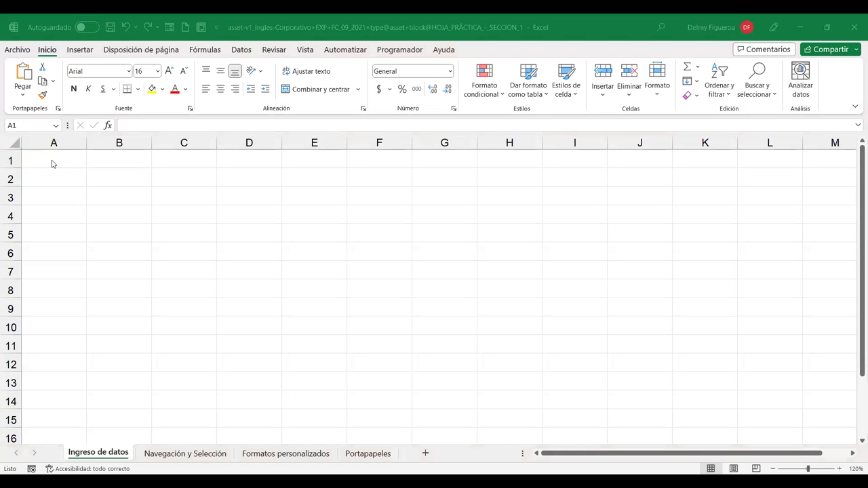
Enter the number 1995 in cell A1 of the Ingreso de datos sheet
{"action": "left_click", "coordinate": [52, 164]}
{"action": "type", "text": "1995"}
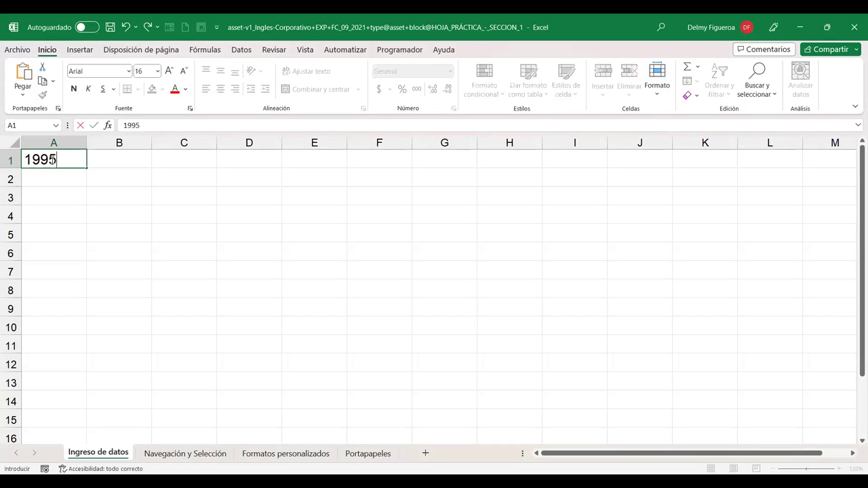
{"action": "key", "text": "Return"}
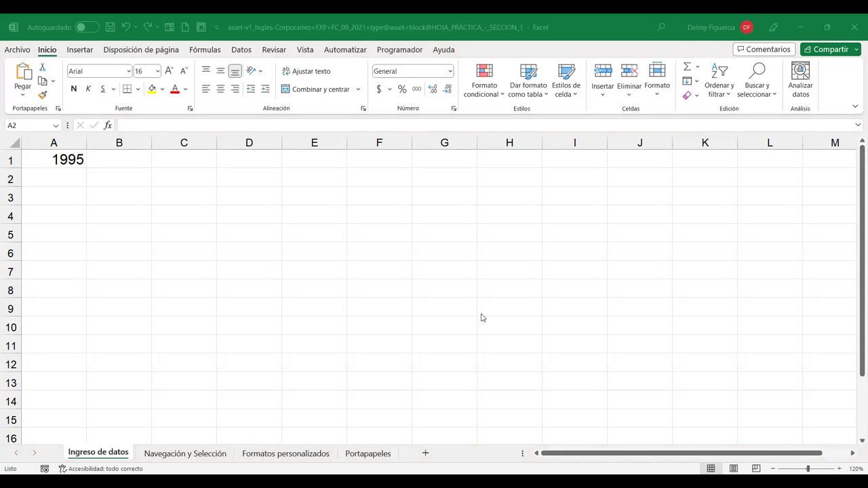
Enter 1.995 in cell A2 and 1995,12 in cell A3
{"action": "left_click", "coordinate": [57, 179]}
{"action": "left_click", "coordinate": [78, 186]}
{"action": "type", "text": "1.995"}
{"action": "key", "text": "Return"}
{"action": "type", "text": "1995"}
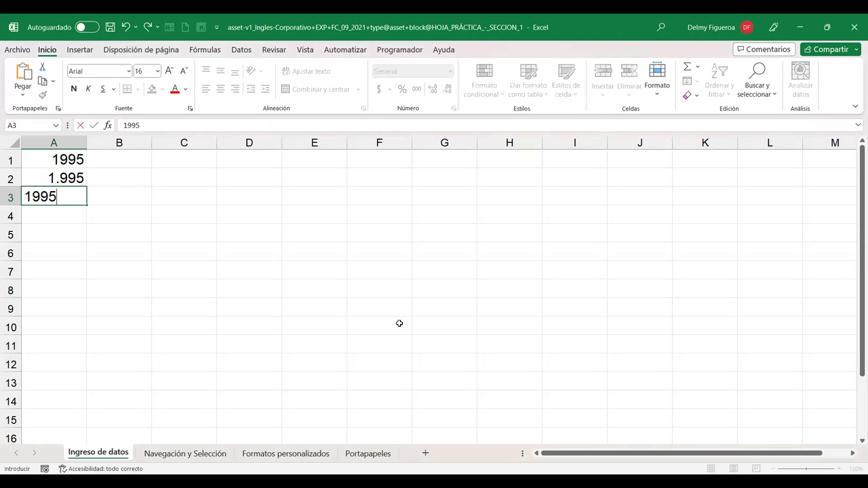
{"action": "type", "text": ",12"}
{"action": "key", "text": "Return"}
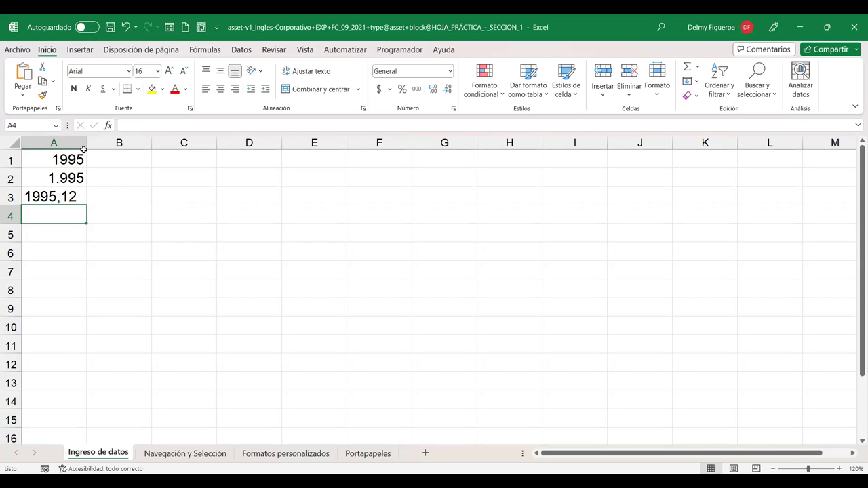
{"action": "left_click_drag", "start_coordinate": [87, 143], "coordinate": [110, 148]}
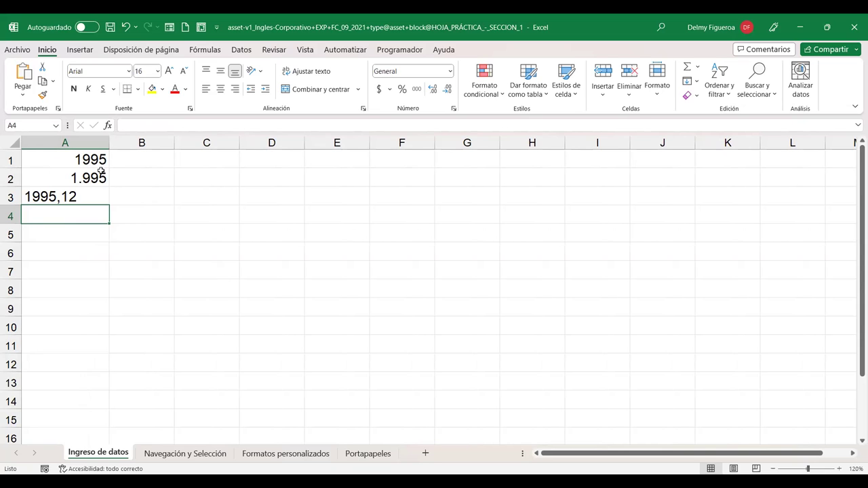
{"action": "left_click", "coordinate": [79, 196]}
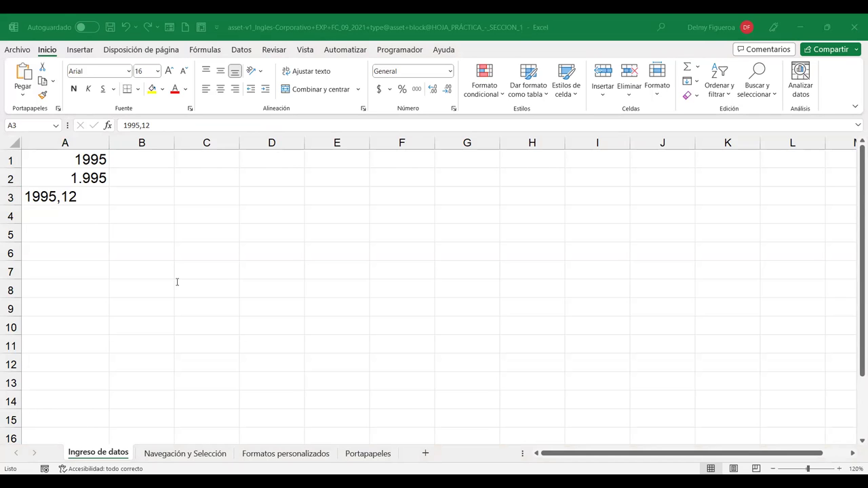
{"action": "key", "text": "Return"}
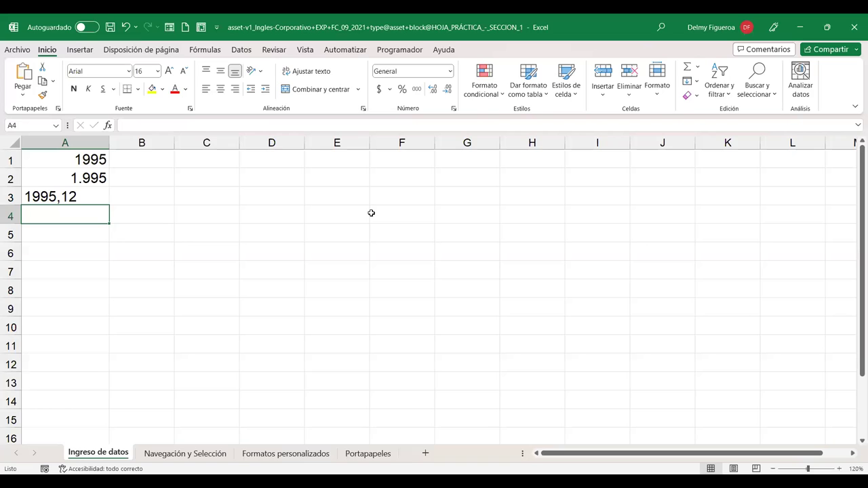
{"action": "type", "text": "12345678901234"}
{"action": "key", "text": "Return"}
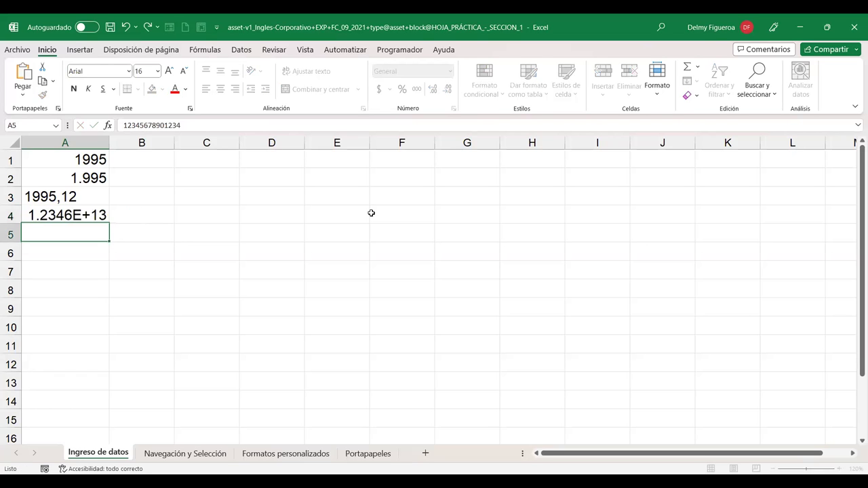
{"action": "left_click", "coordinate": [89, 214]}
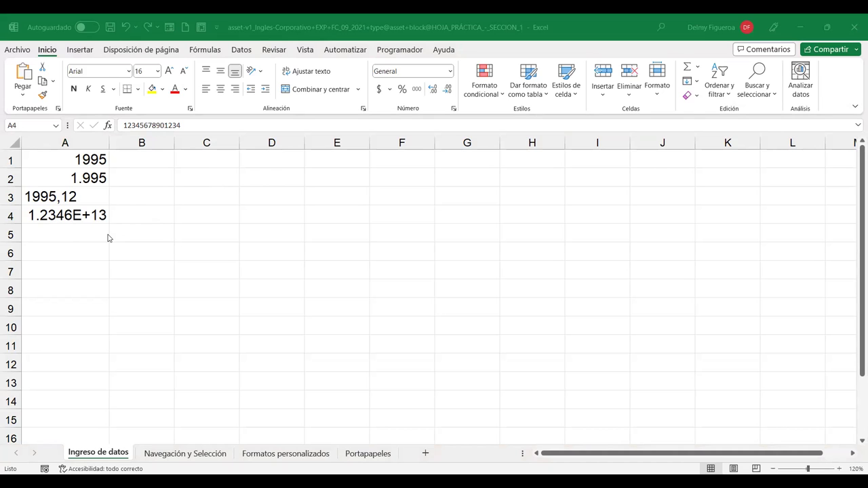
Enter the negative number -2950 in cell A5 and widen column A a little more
{"action": "left_click", "coordinate": [44, 234]}
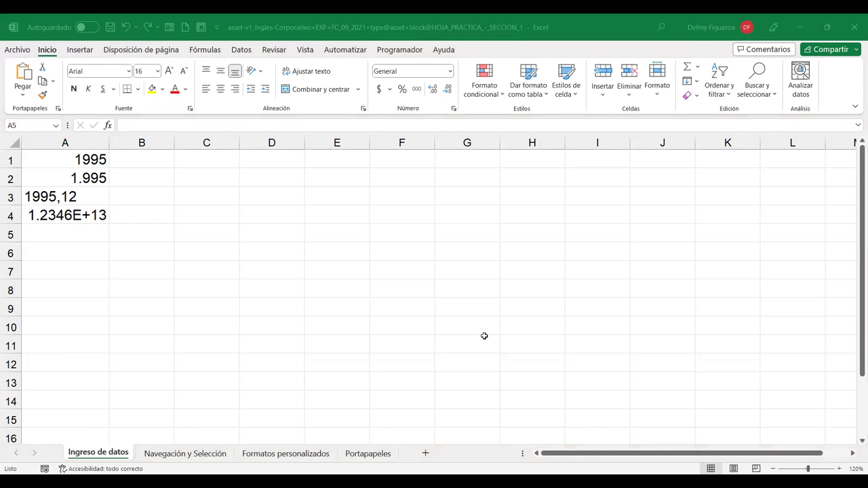
{"action": "type", "text": "-2950"}
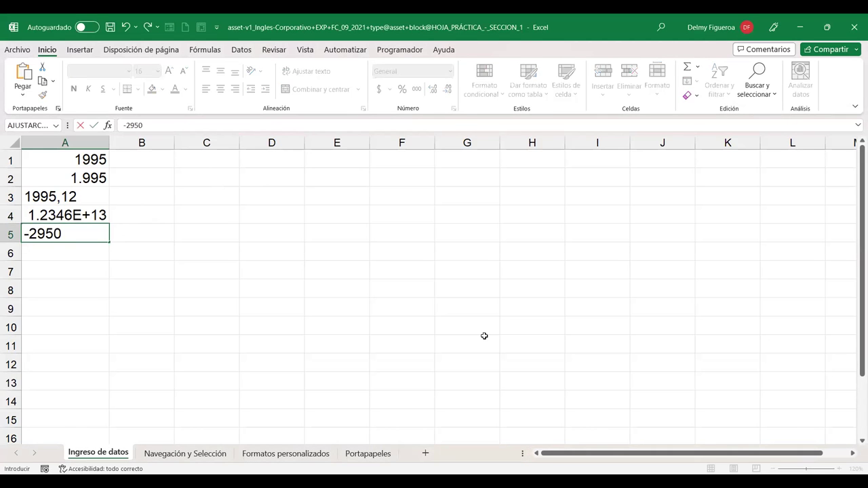
{"action": "key", "text": "Return"}
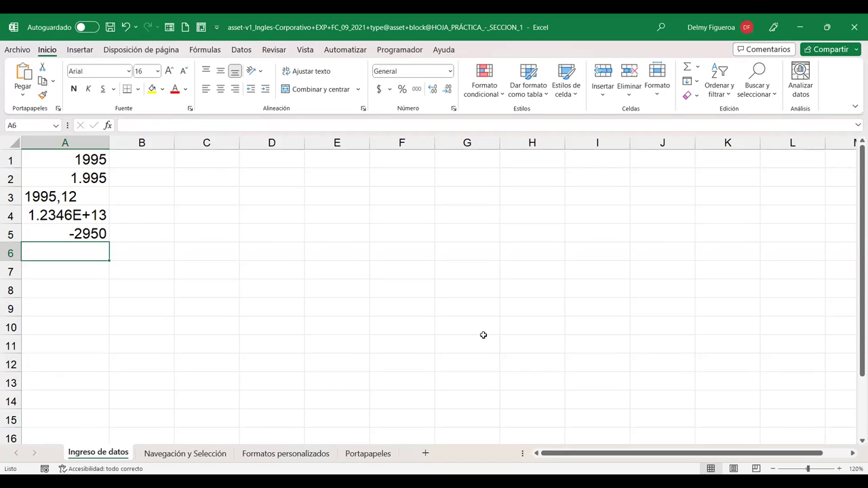
{"action": "left_click_drag", "start_coordinate": [109, 146], "coordinate": [132, 146]}
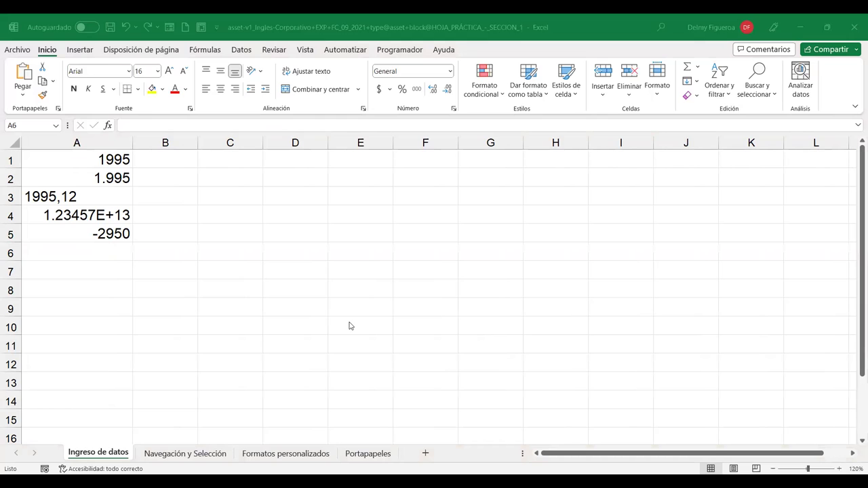
Enter (2950) in parentheses in cell A6 and the percentage 12% in cell A7
{"action": "type", "text": "("}
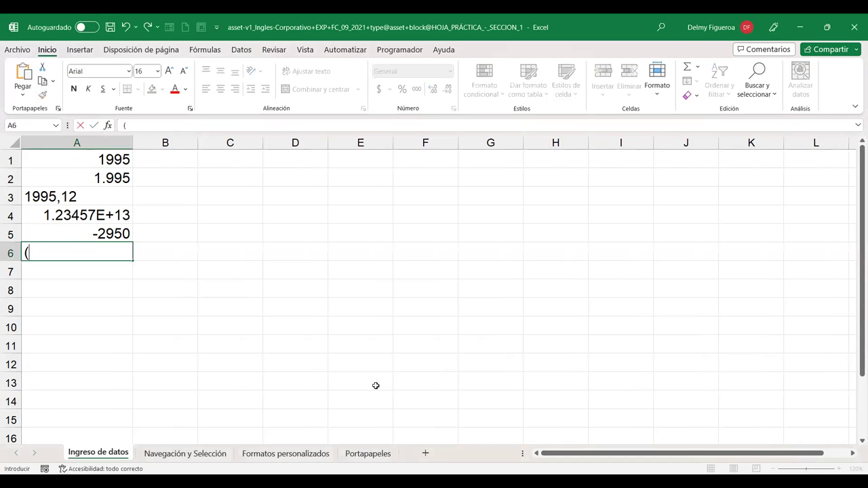
{"action": "type", "text": "2950)"}
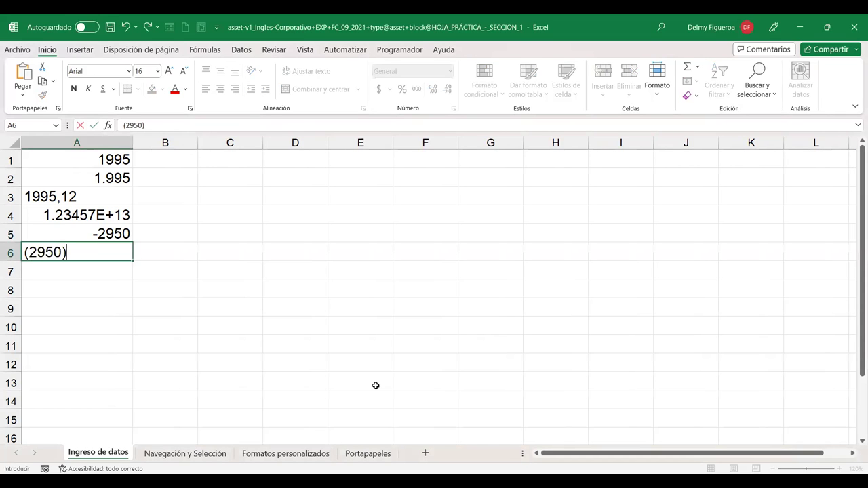
{"action": "key", "text": "Return"}
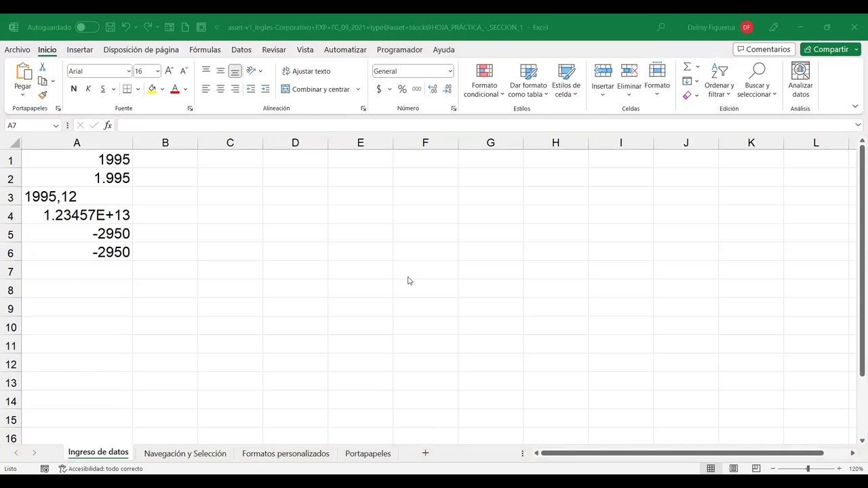
{"action": "type", "text": "12"}
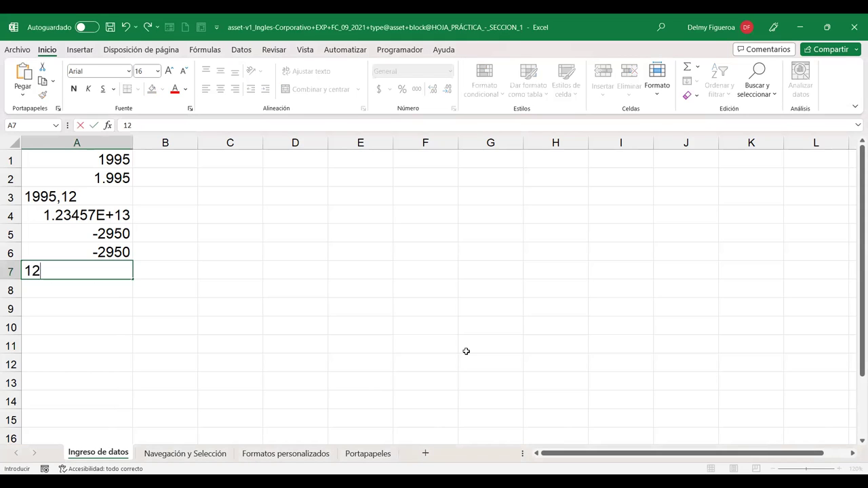
{"action": "type", "text": "%"}
{"action": "key", "text": "Return"}
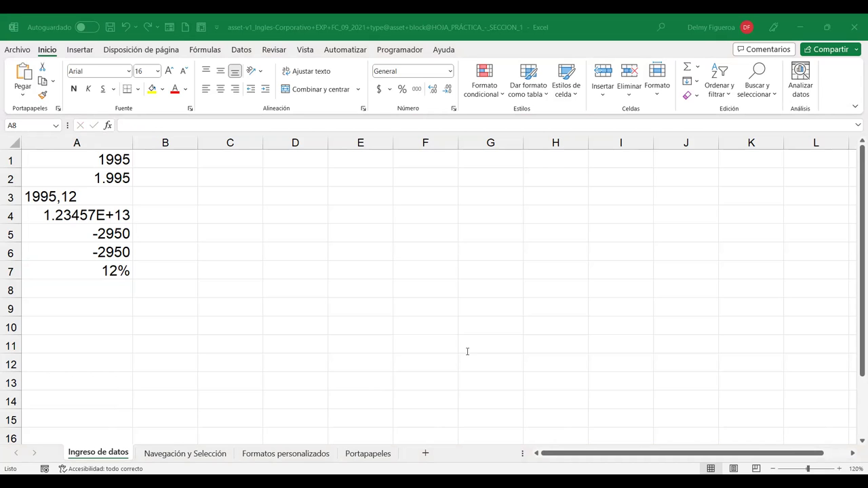
Enter 0,12 with a decimal comma in cell A8 and replace it with 12,7
{"action": "type", "text": "0,1"}
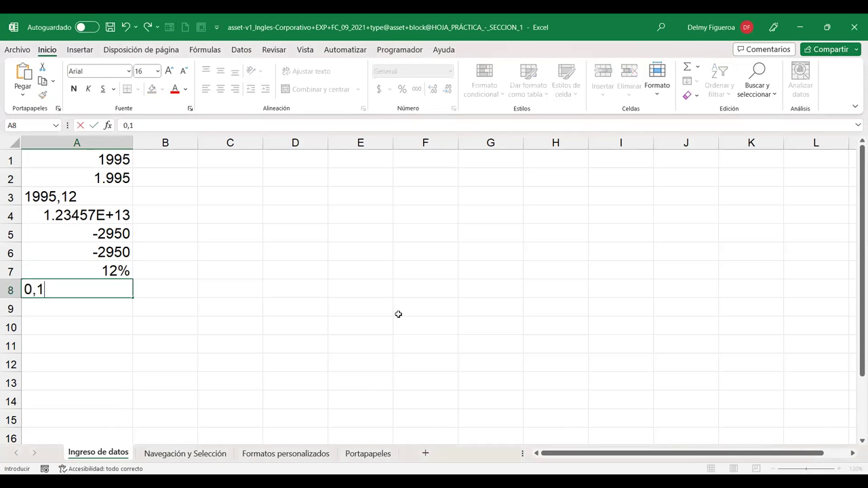
{"action": "type", "text": "2"}
{"action": "key", "text": "Return"}
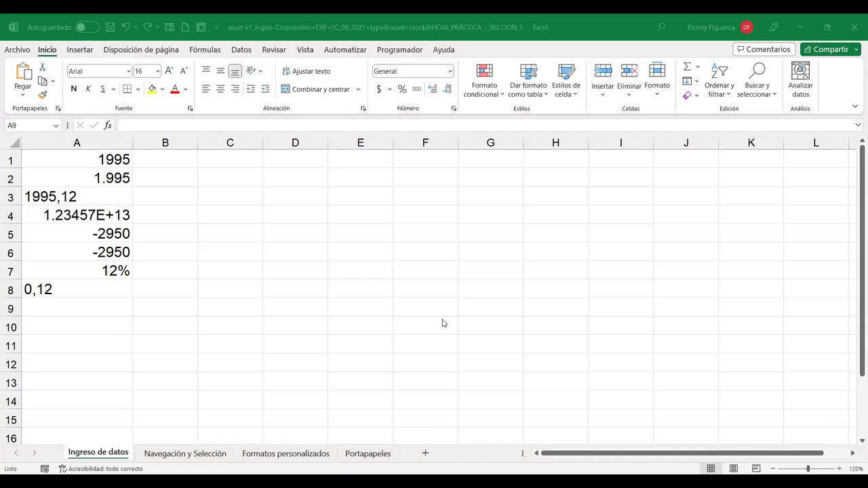
{"action": "key", "text": "Up"}
{"action": "key", "text": "Delete"}
{"action": "type", "text": "12,7"}
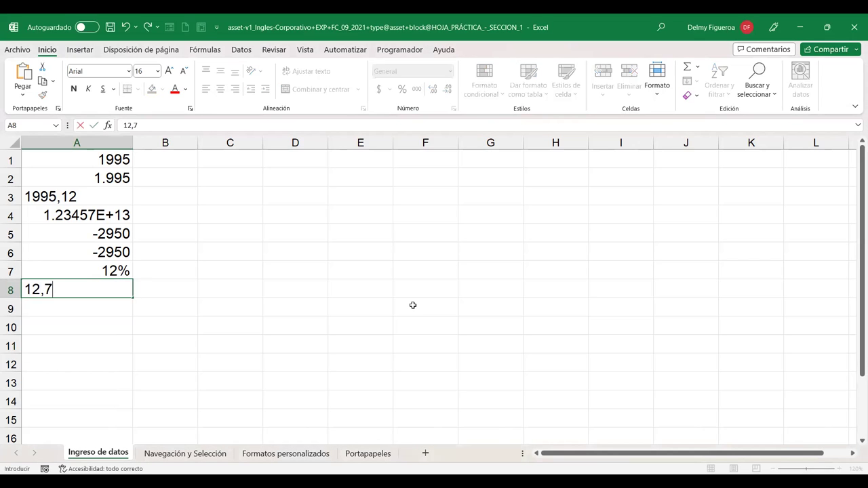
{"action": "key", "text": "Tab"}
{"action": "key", "text": "Left"}
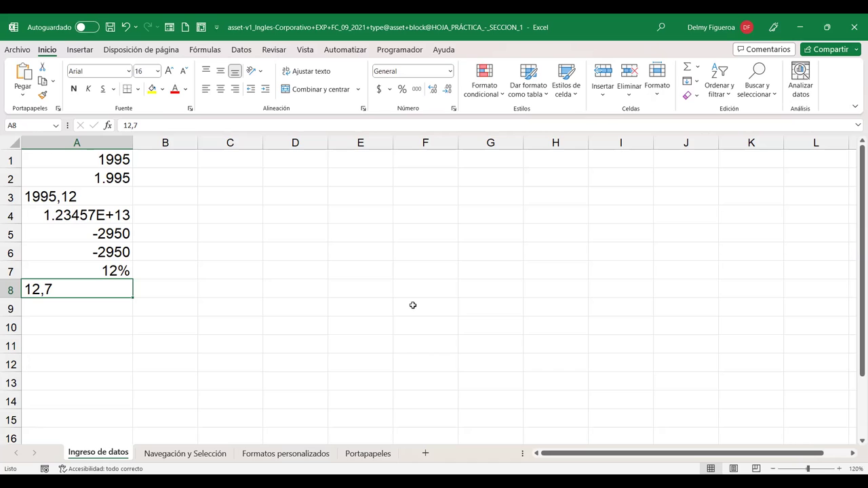
Replace the content of cell A8 with 12.7, using a decimal point
{"action": "type", "text": "12.7"}
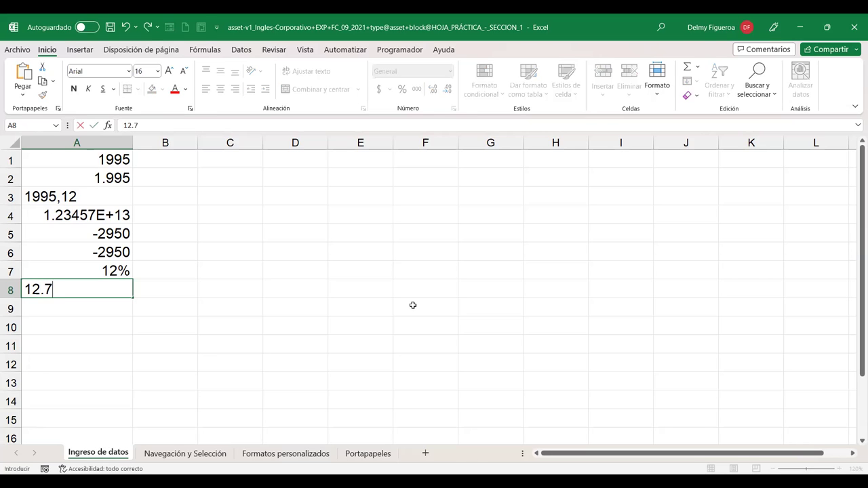
{"action": "key", "text": "ctrl+Return"}
{"action": "key", "text": "Right"}
{"action": "key", "text": "Left"}
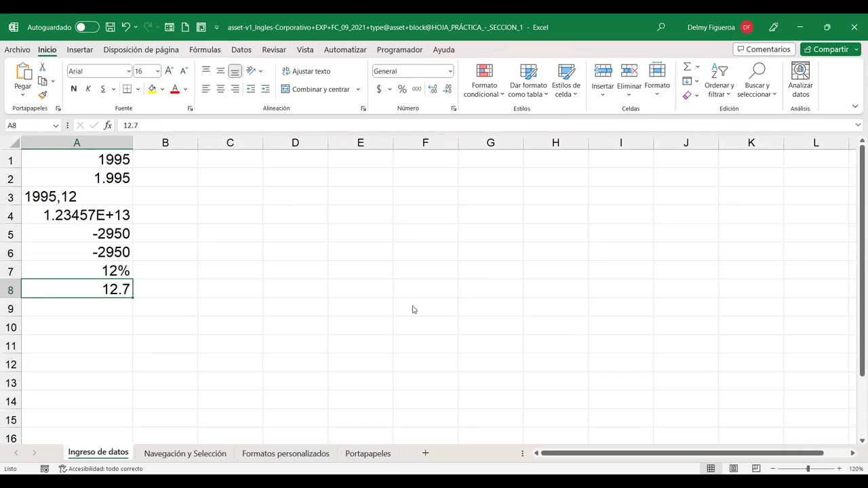
Change the entry in cell A8 to 12.7% and display it with one decimal place
{"action": "key", "text": "F2"}
{"action": "key", "text": "BackSpace"}
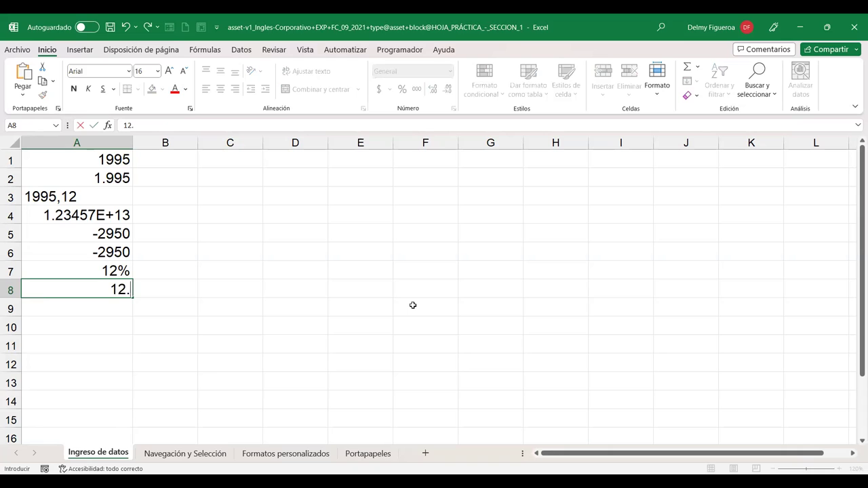
{"action": "type", "text": "7"}
{"action": "key", "text": "Return"}
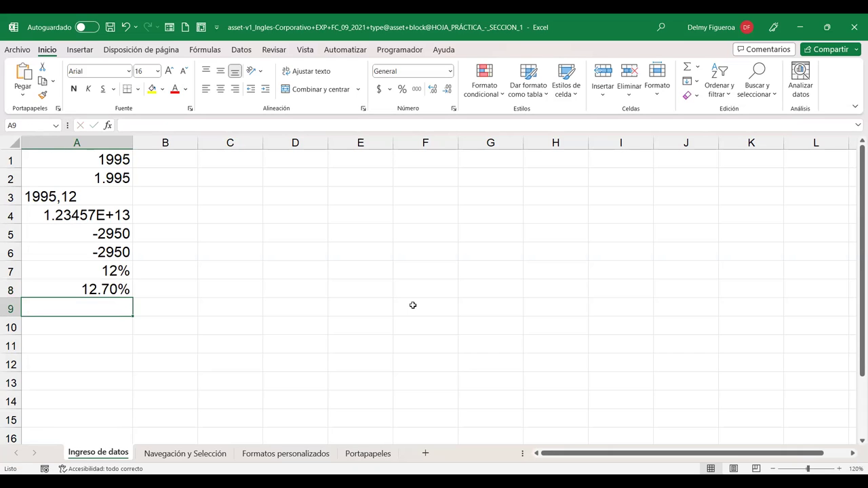
{"action": "key", "text": "Up"}
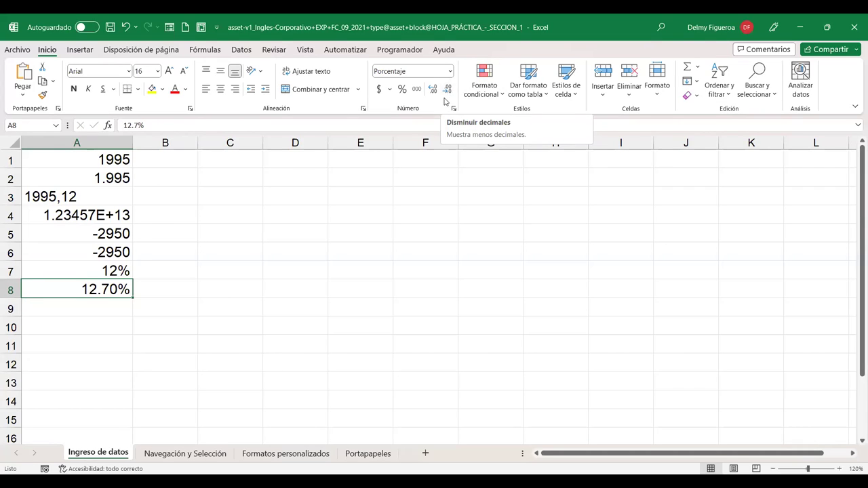
{"action": "left_click", "coordinate": [447, 90]}
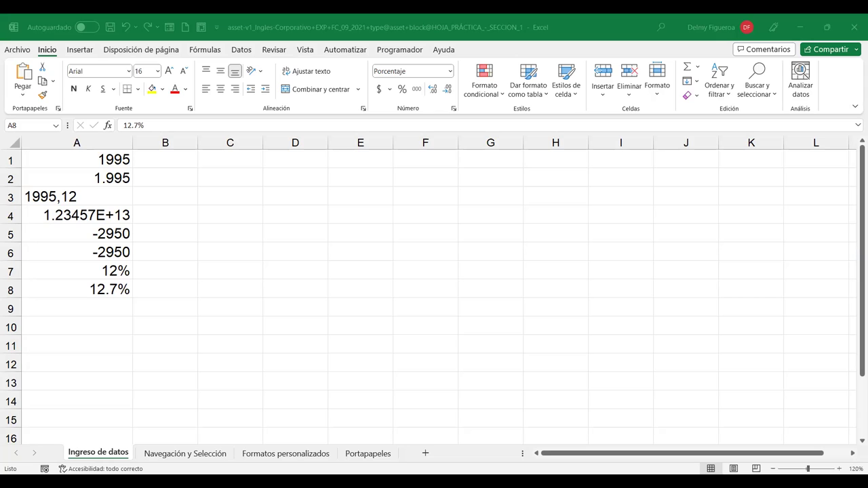
Apply the € Euro (€ 123) accounting format to cell A9 and enter 1200 in it
{"action": "left_click", "coordinate": [83, 309]}
{"action": "left_click", "coordinate": [88, 315]}
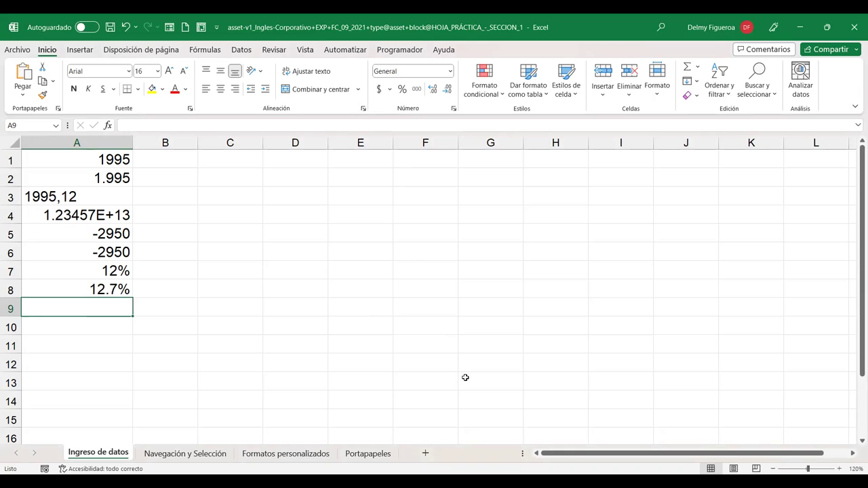
{"action": "left_click", "coordinate": [391, 90]}
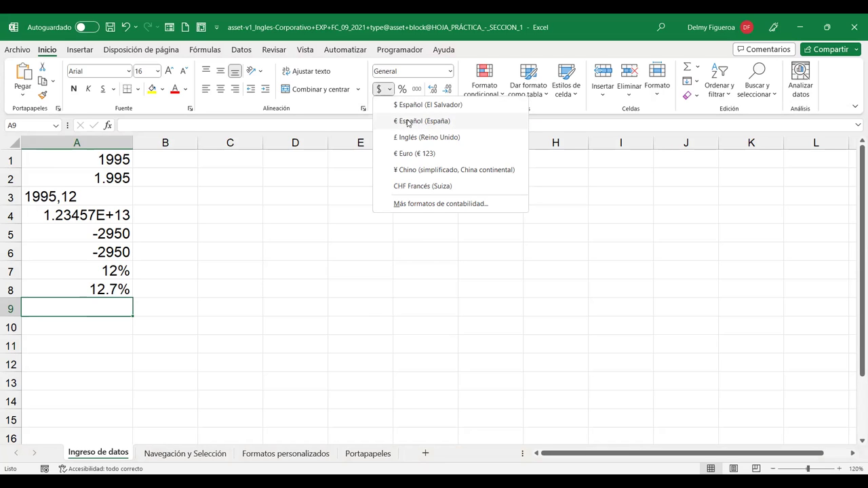
{"action": "left_click", "coordinate": [435, 155]}
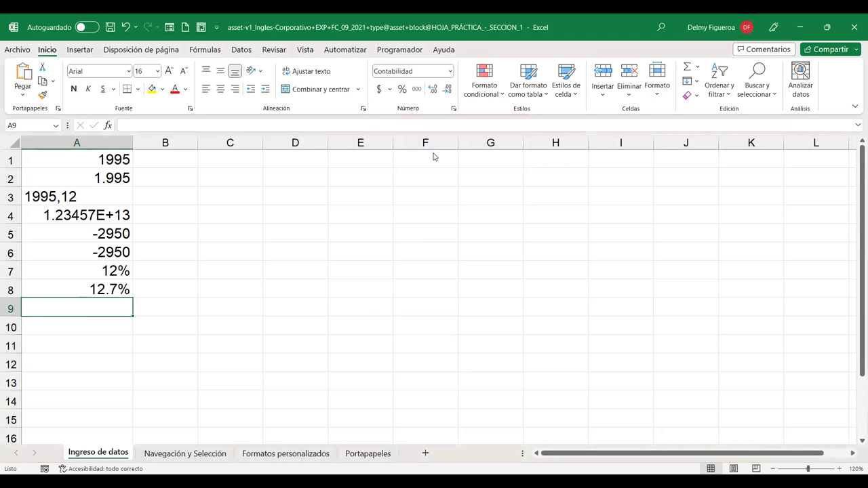
{"action": "type", "text": "1200"}
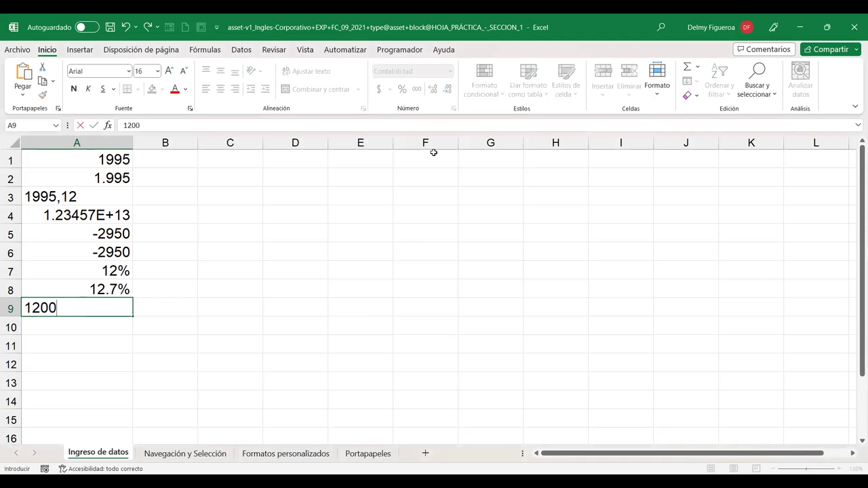
{"action": "key", "text": "Return"}
{"action": "key", "text": "Up"}
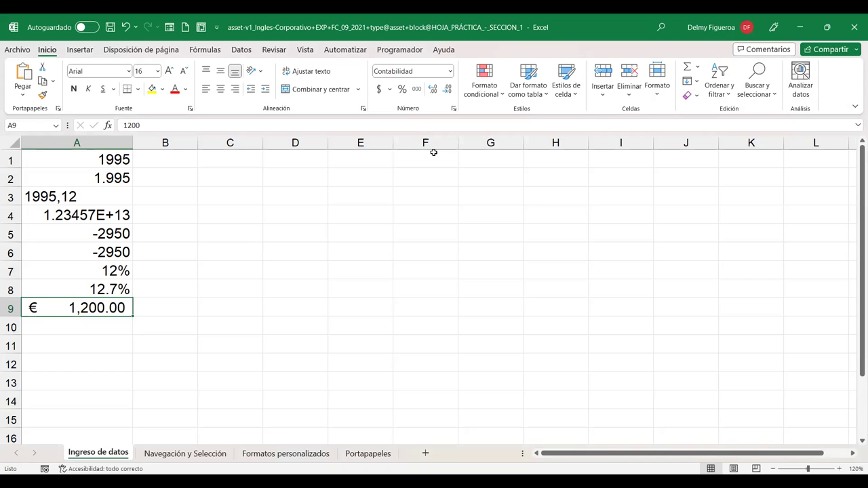
Change the accounting format of cell A9 to € Español (España) and replace that with $ Español (El Salvador)
{"action": "left_click", "coordinate": [391, 91]}
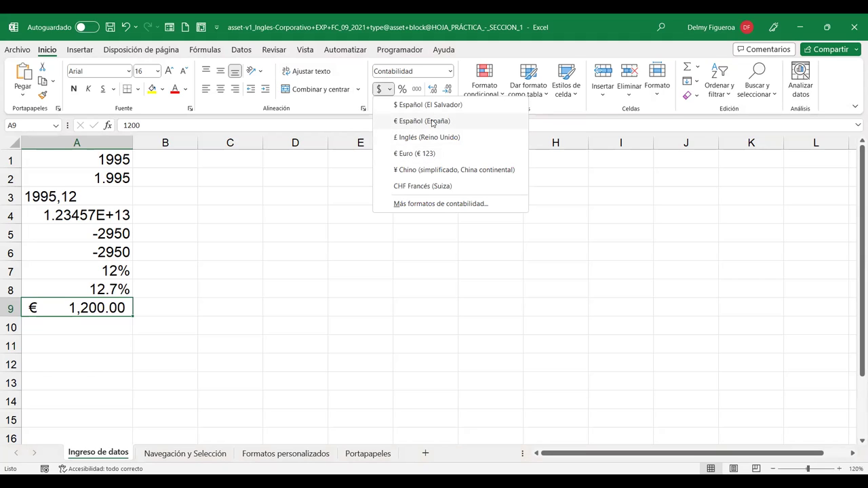
{"action": "left_click", "coordinate": [432, 123]}
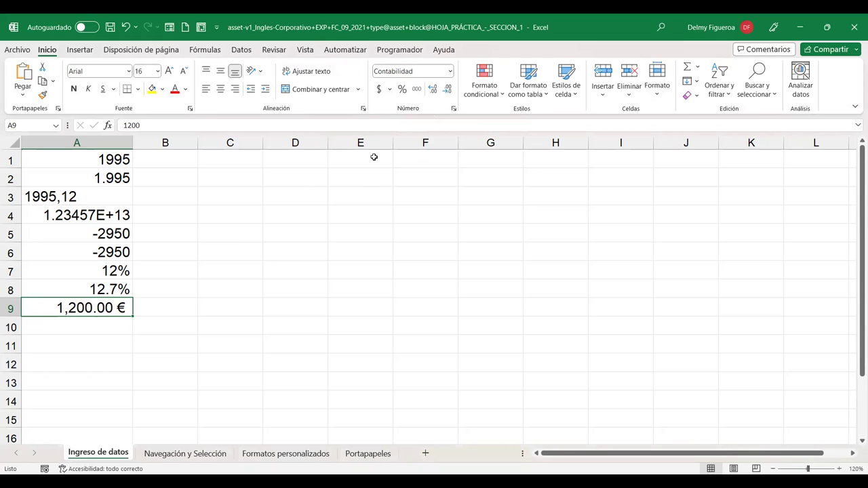
{"action": "left_click", "coordinate": [391, 90]}
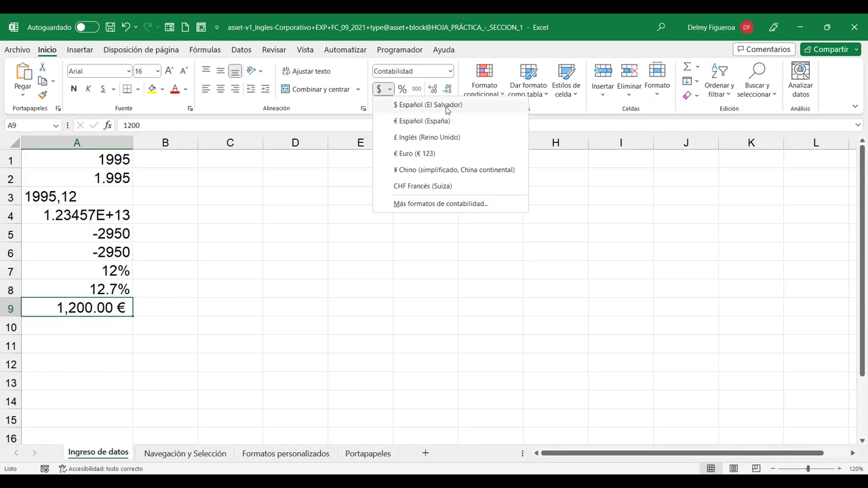
{"action": "left_click", "coordinate": [447, 111]}
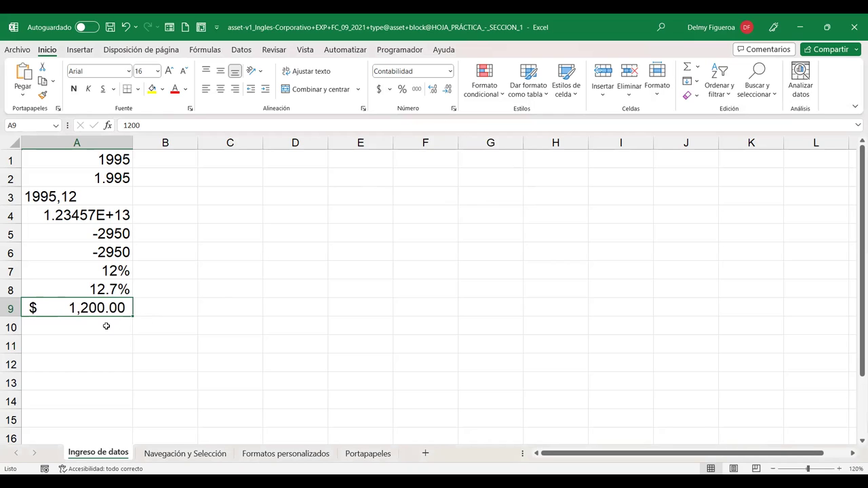
{"action": "left_click", "coordinate": [390, 89]}
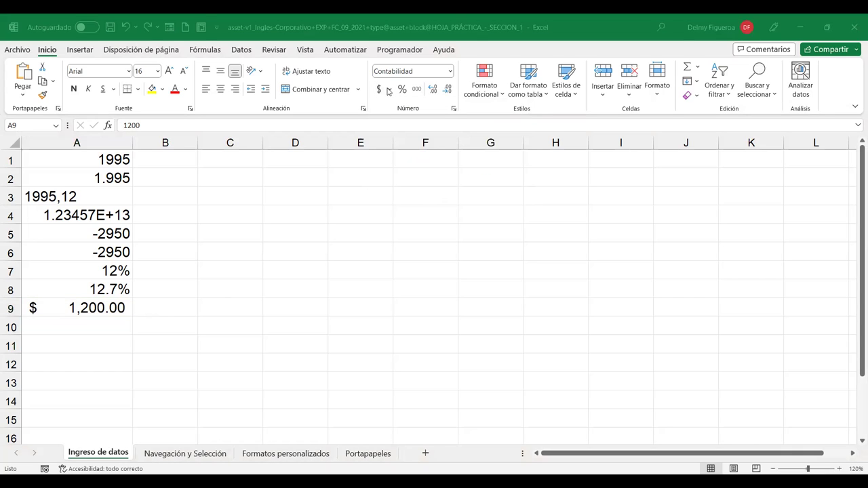
{"action": "left_click", "coordinate": [87, 315]}
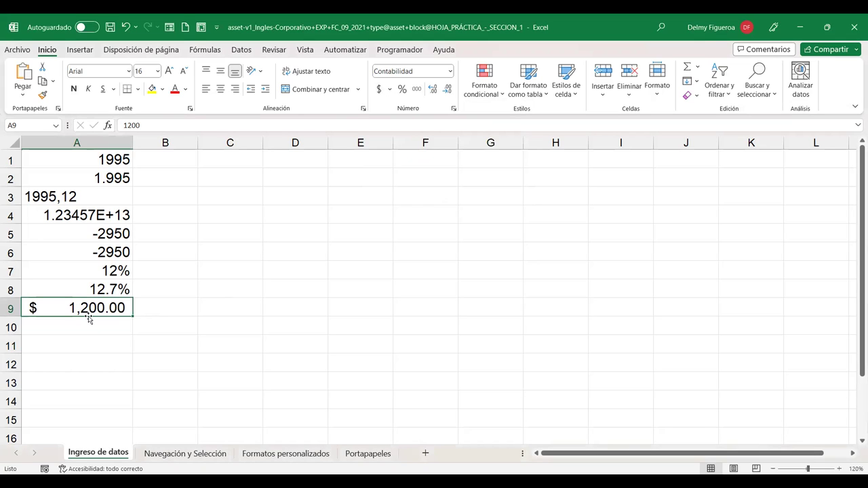